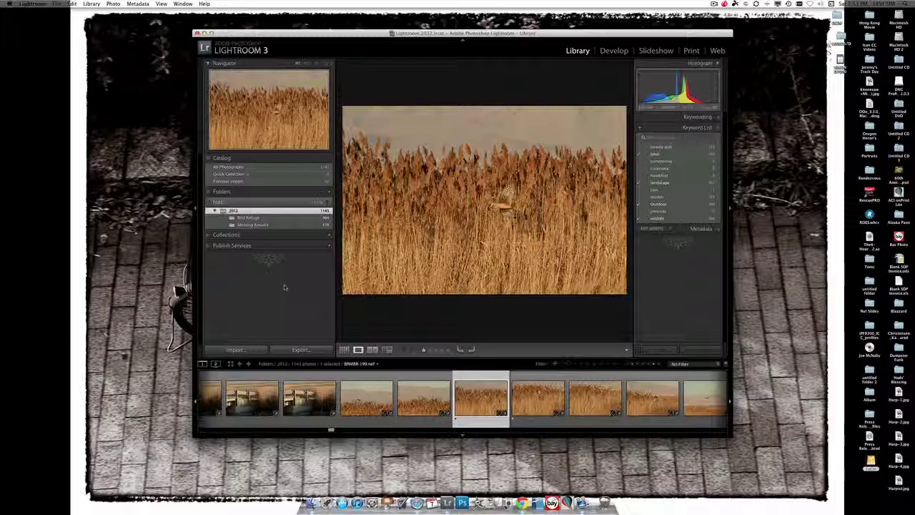
Maximise the Lightroom Library window to fill the screen.
key(f)
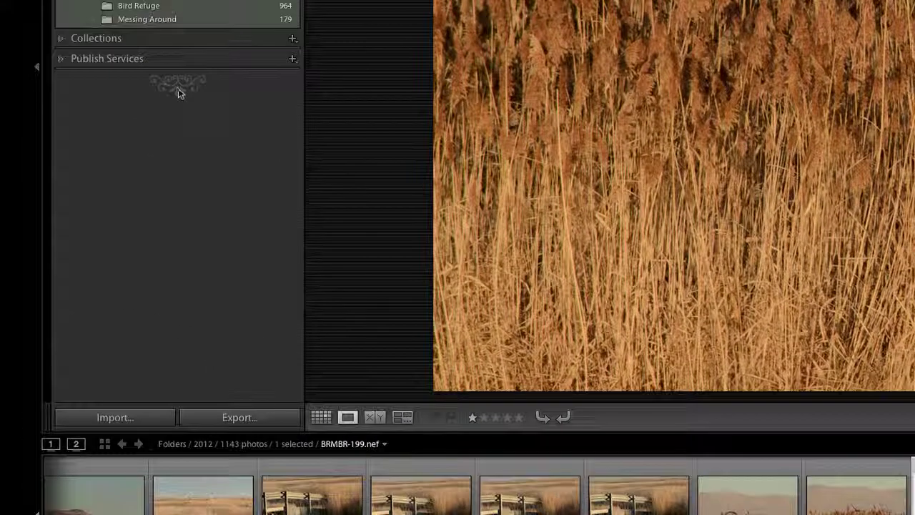
Switch the panel end mark to Ornament 1, then to Ornament 5.
right_click(76, 233)
mouse_move(229, 243)
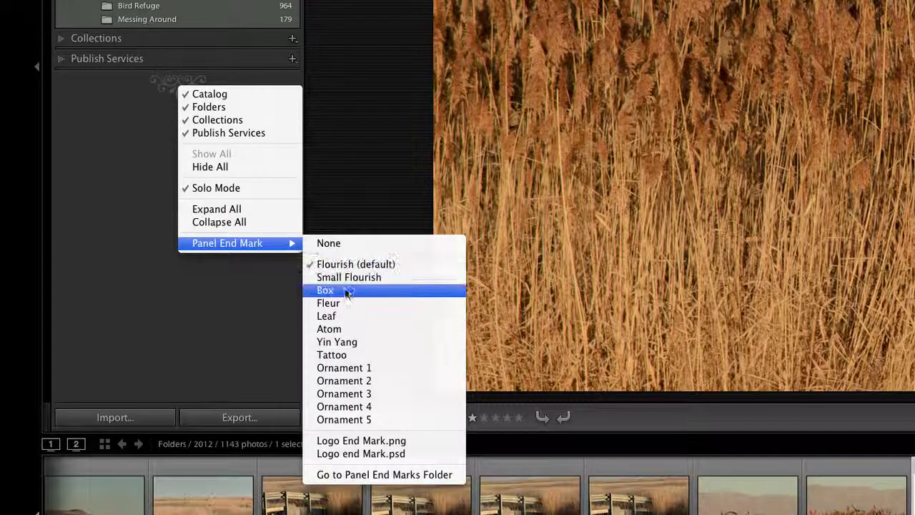
click(353, 368)
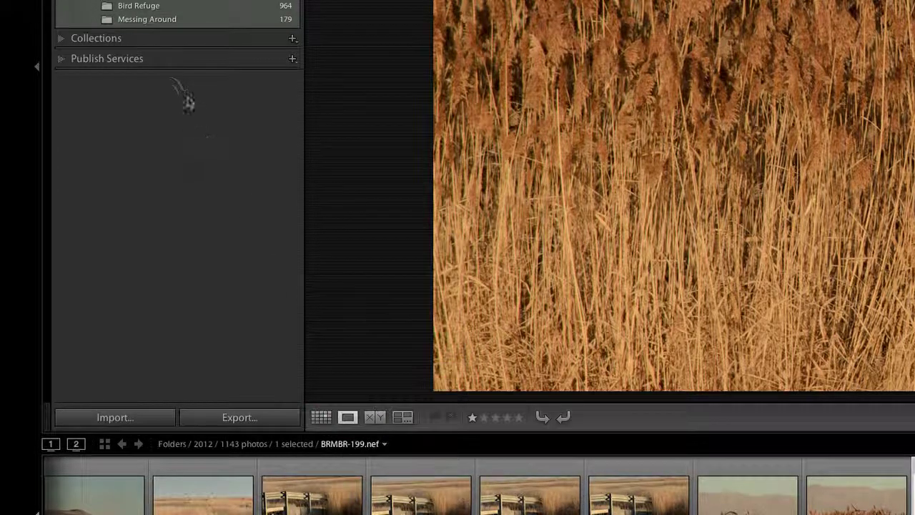
right_click(175, 82)
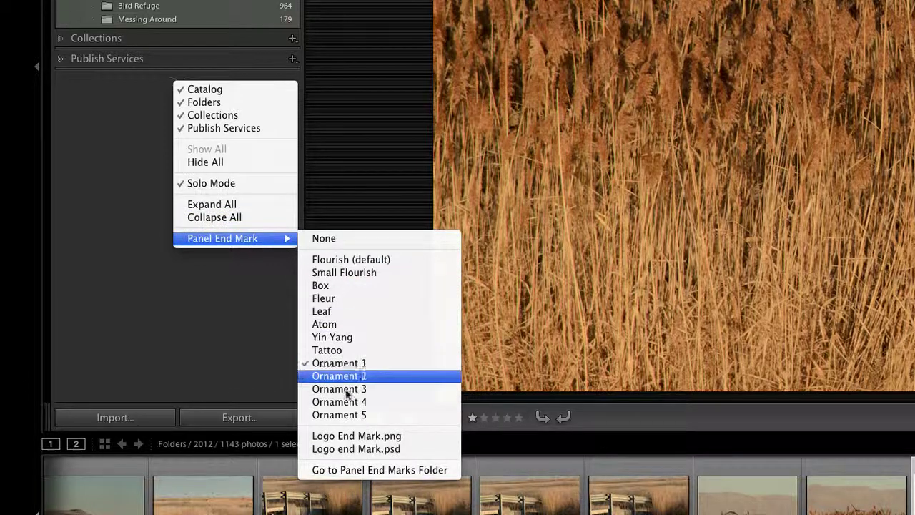
click(348, 410)
right_click(175, 88)
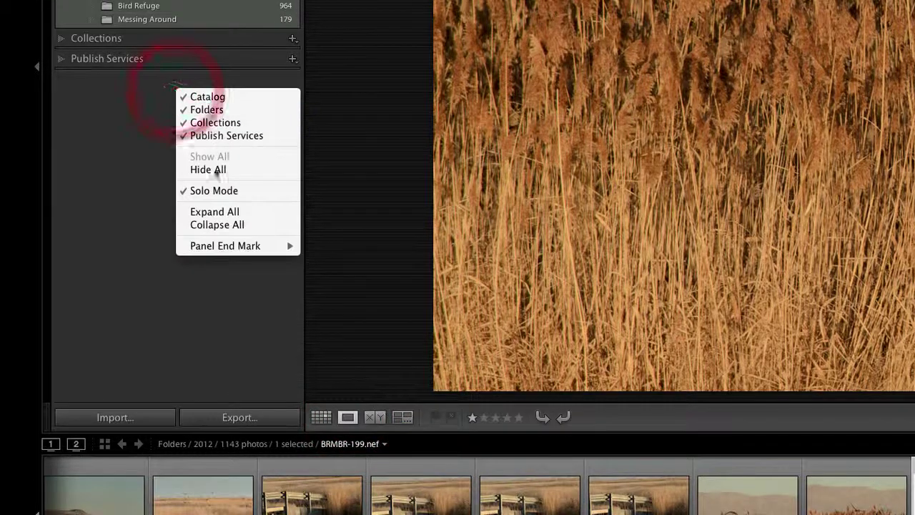
mouse_move(243, 245)
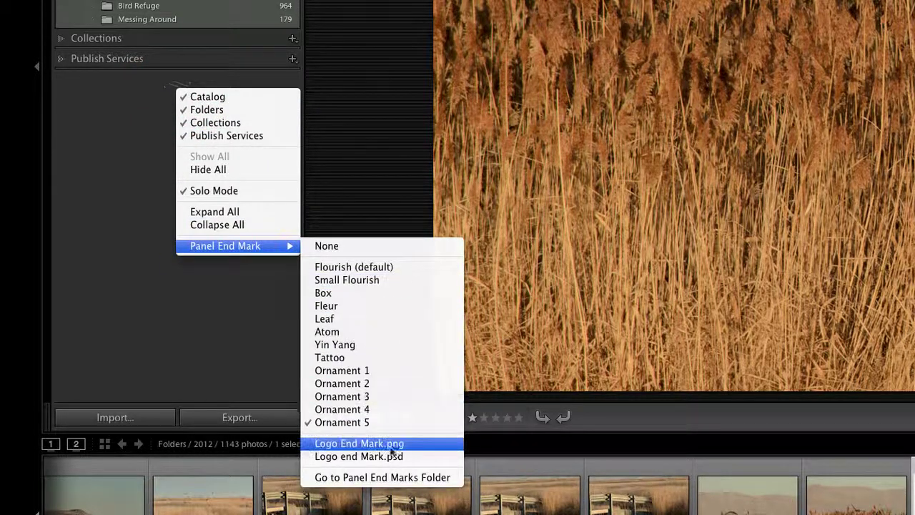
Open and close the Panel End Marks folder, then set the end mark to Logo End Mark.png.
click(393, 477)
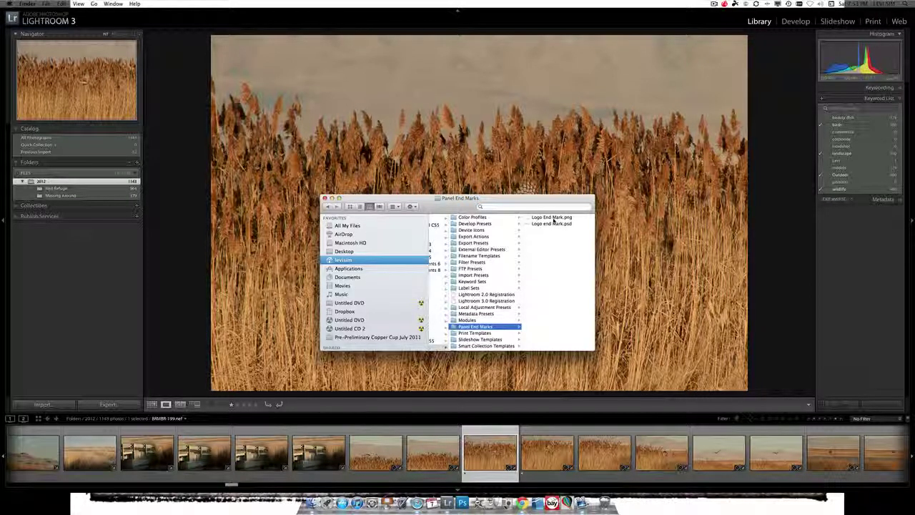
click(323, 198)
click(80, 231)
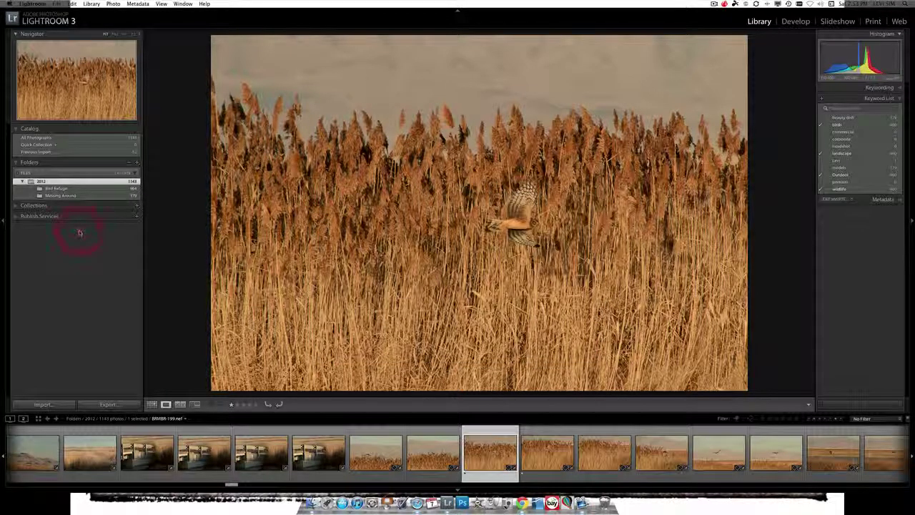
right_click(79, 232)
mouse_move(107, 312)
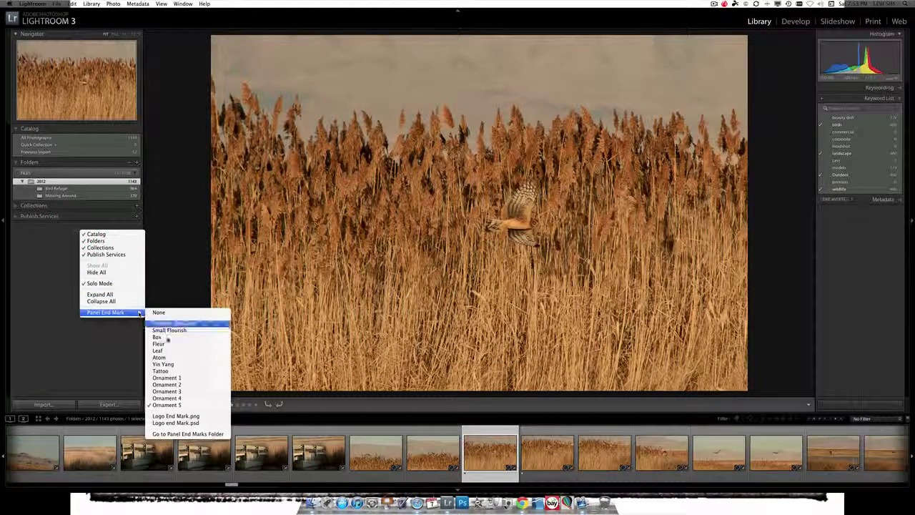
click(204, 417)
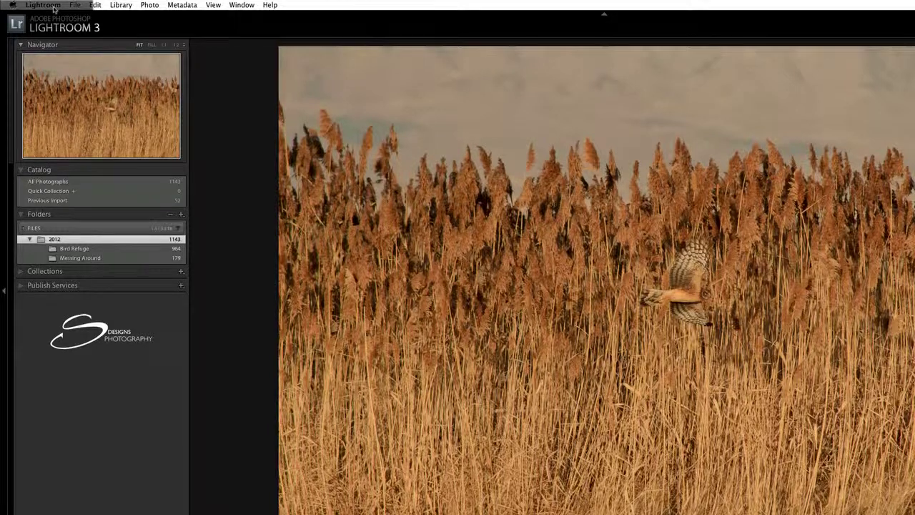
Open Identity Plate Setup from the Lightroom menu.
click(54, 9)
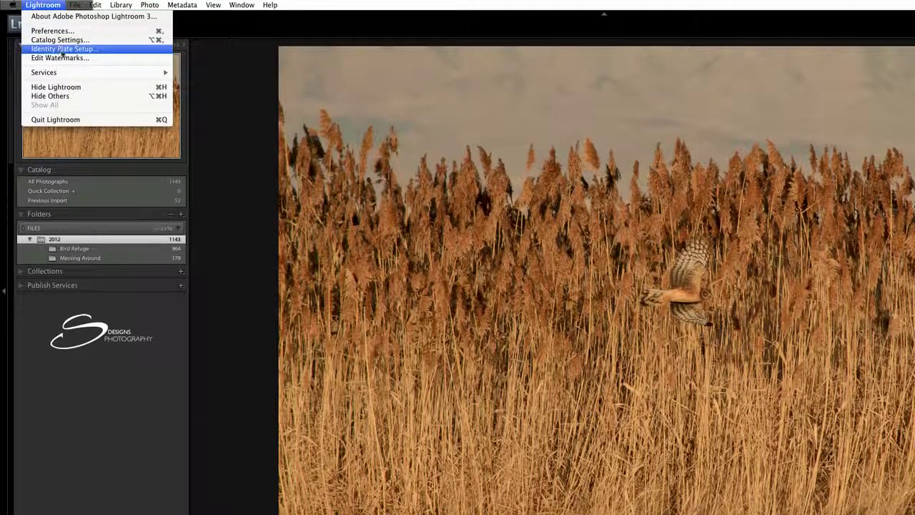
mouse_move(97, 6)
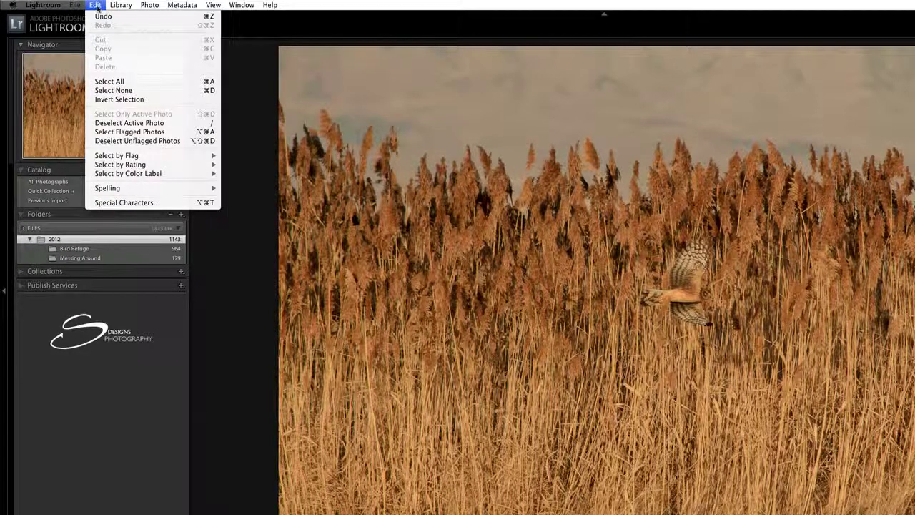
mouse_move(54, 7)
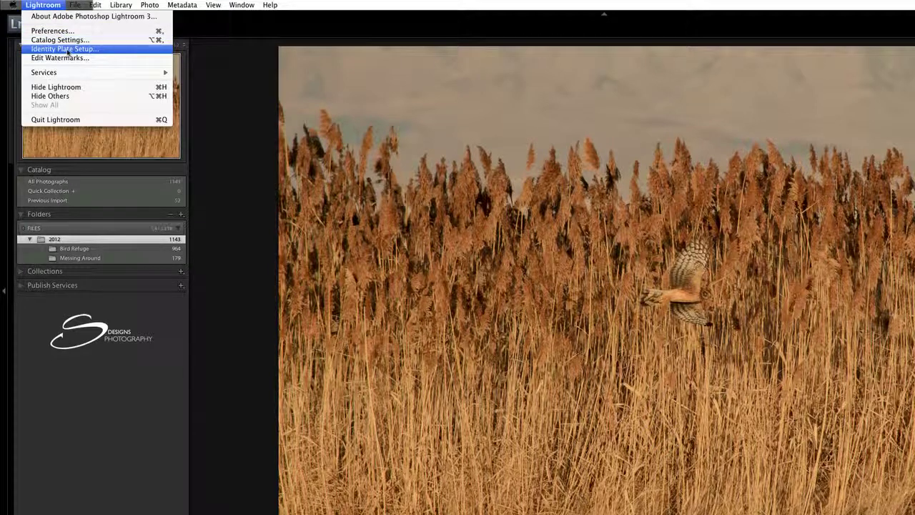
click(65, 49)
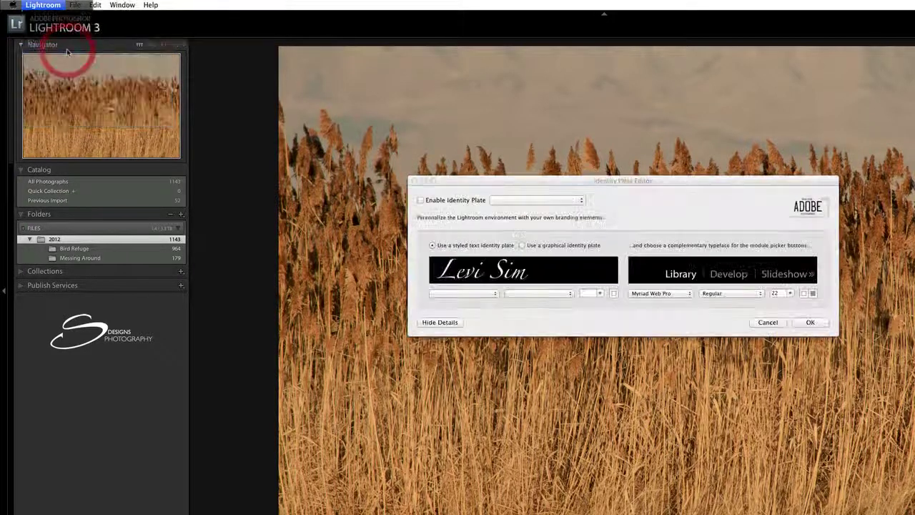
Enable the identity plate and replace its text with 'SDesigns Photography'.
click(422, 201)
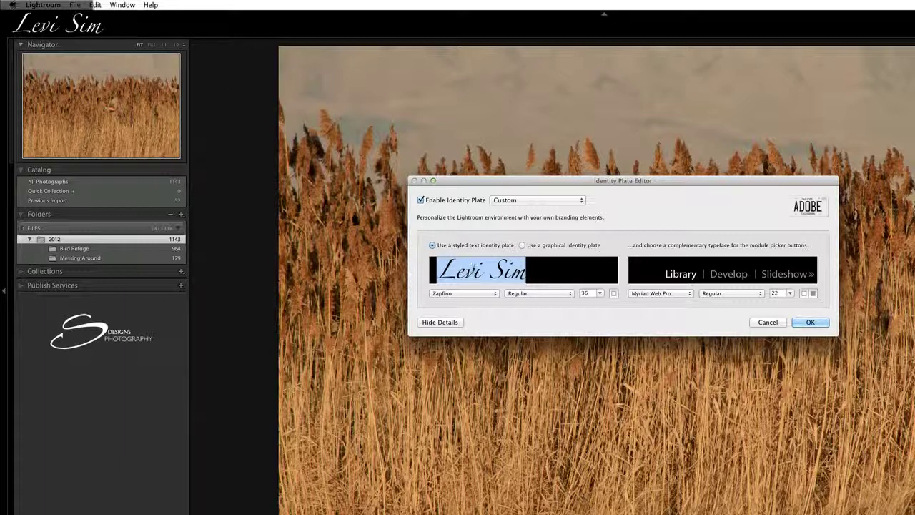
triple_click(473, 267)
text(SDesi)
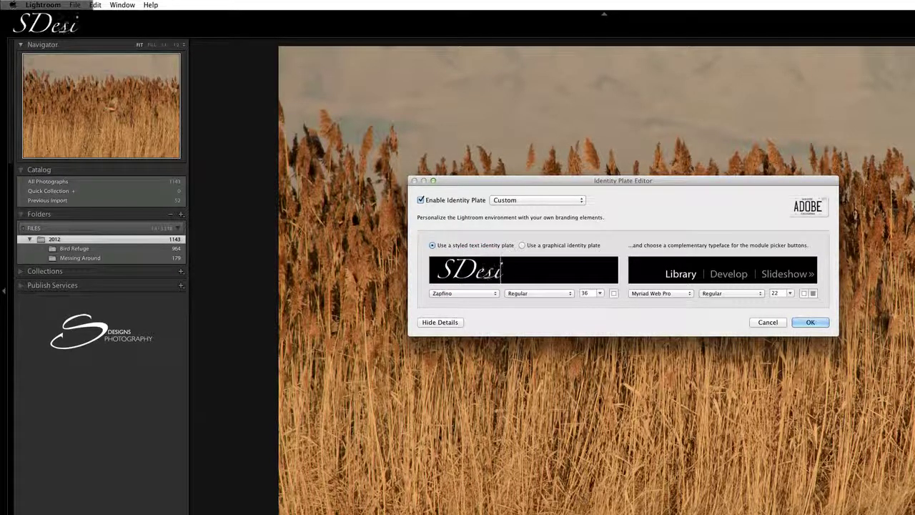
text(gns Photo)
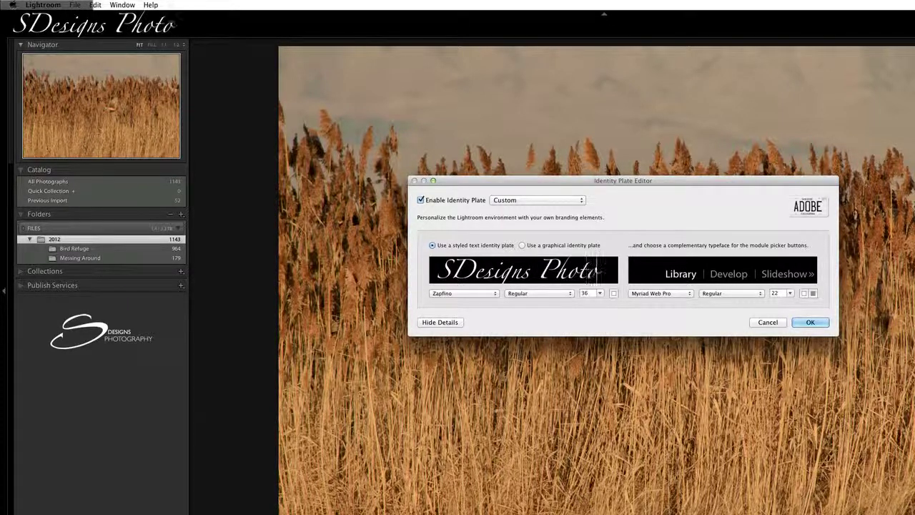
text(graphy)
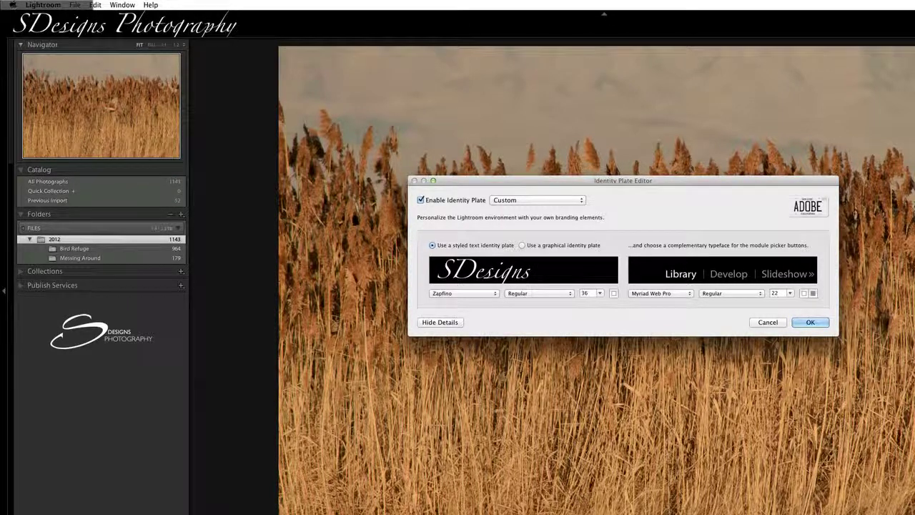
Select the identity plate text and change its font to Gill Sans.
triple_click(533, 270)
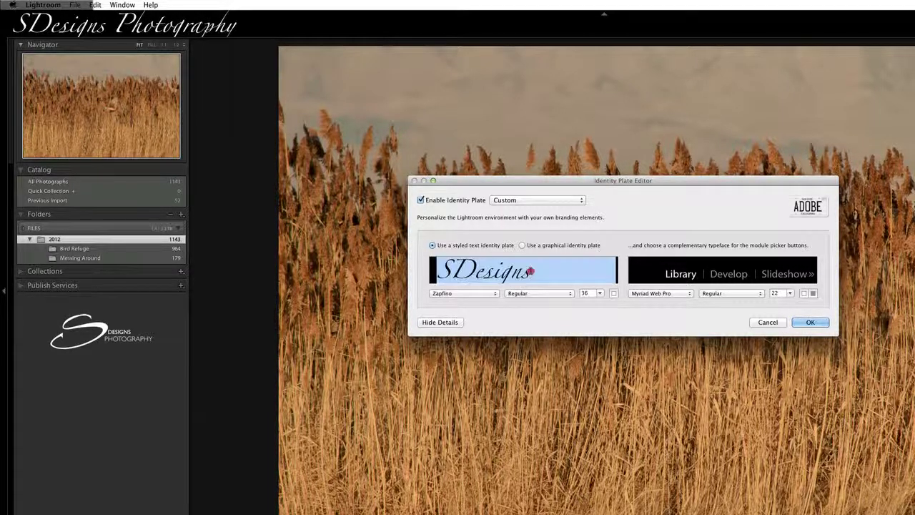
click(494, 293)
scroll(488, 172, up, 20)
scroll(491, 171, up, 5)
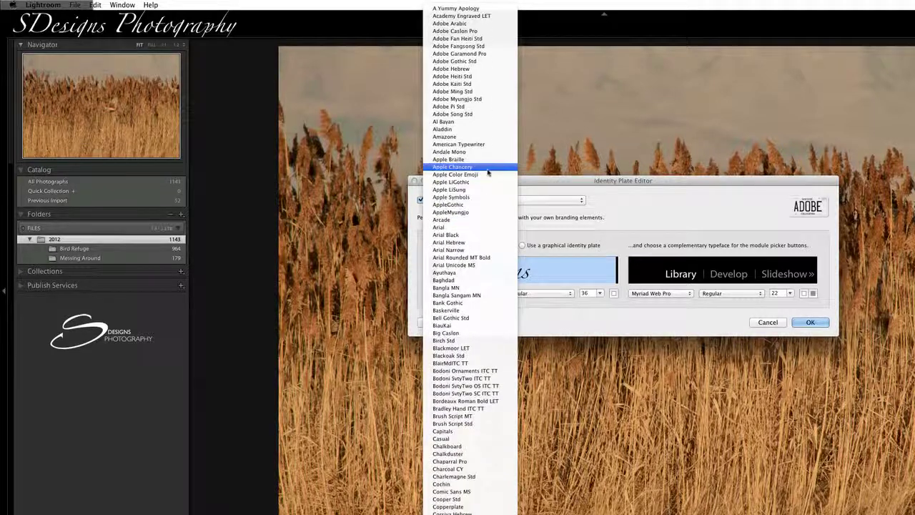
scroll(458, 394, down, 15)
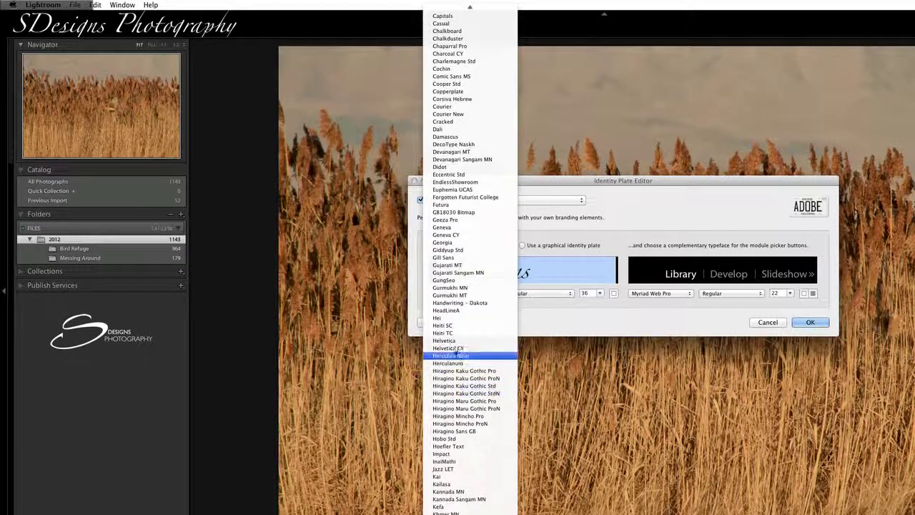
click(464, 262)
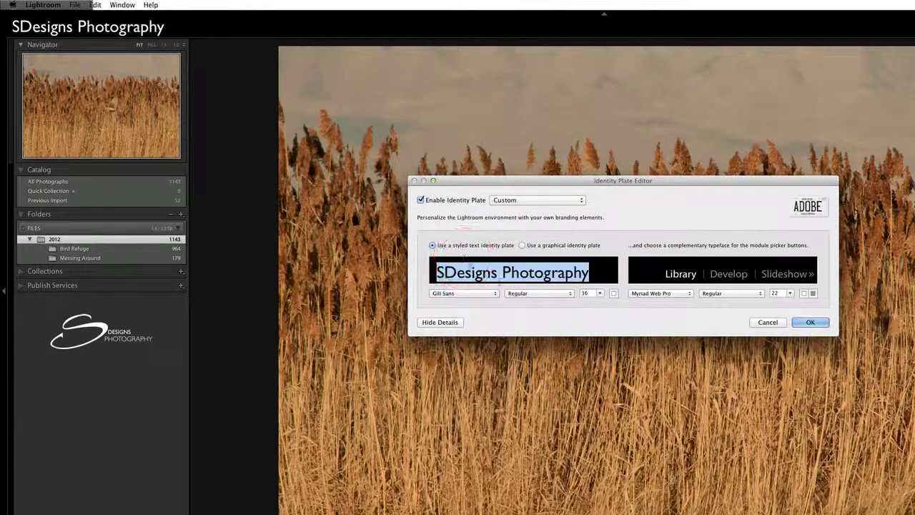
Set the plate text style to Light and its size to 40.
click(552, 297)
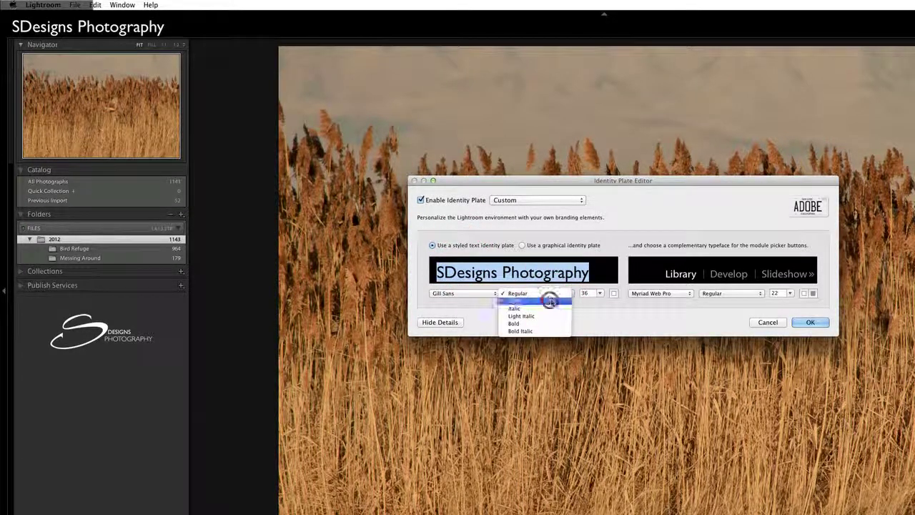
click(533, 308)
click(600, 294)
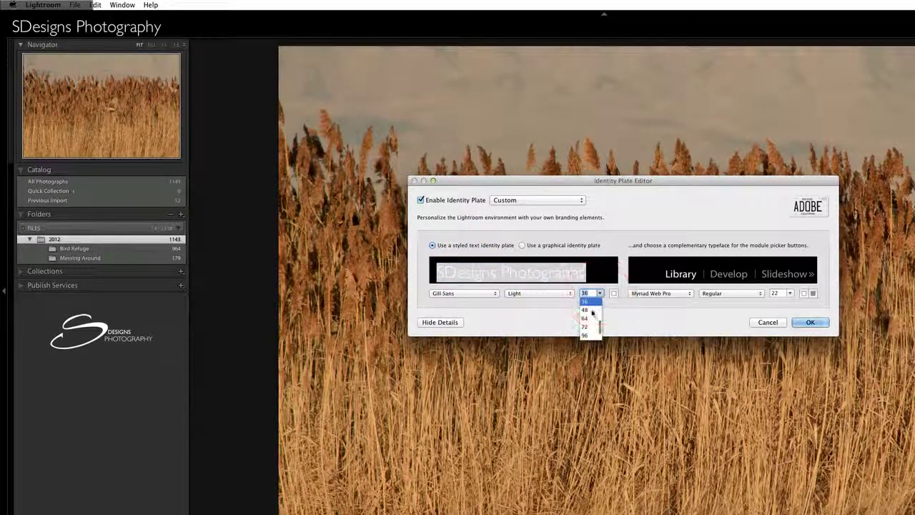
click(592, 294)
text(40)
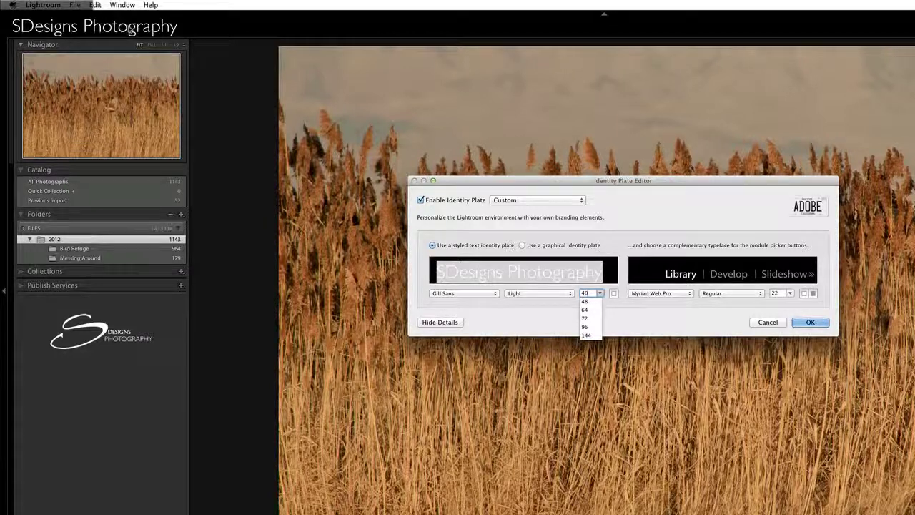
click(614, 294)
click(614, 296)
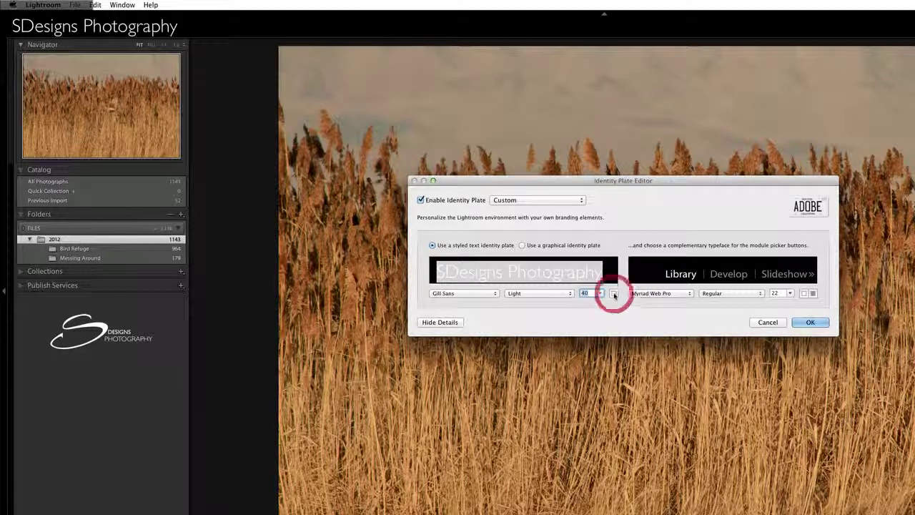
click(614, 294)
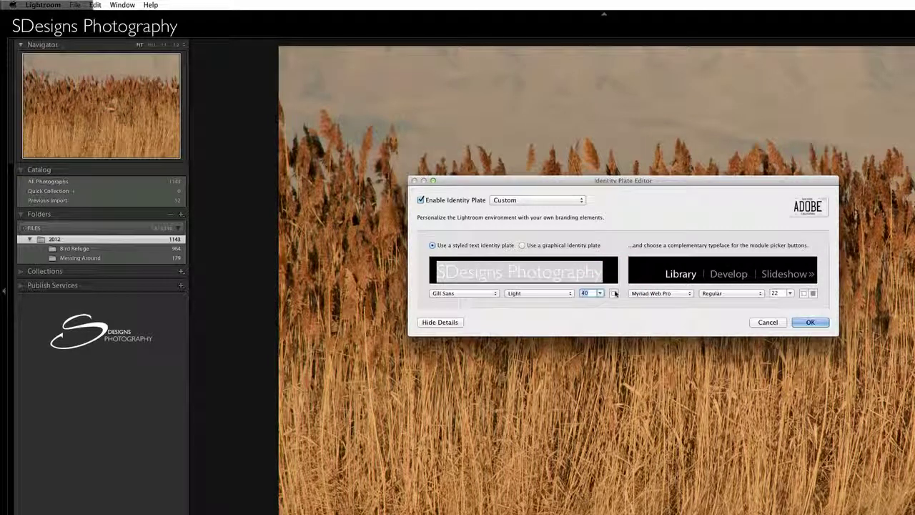
Confirm the Identity Plate Editor changes and reopen Identity Plate Setup.
key(Return)
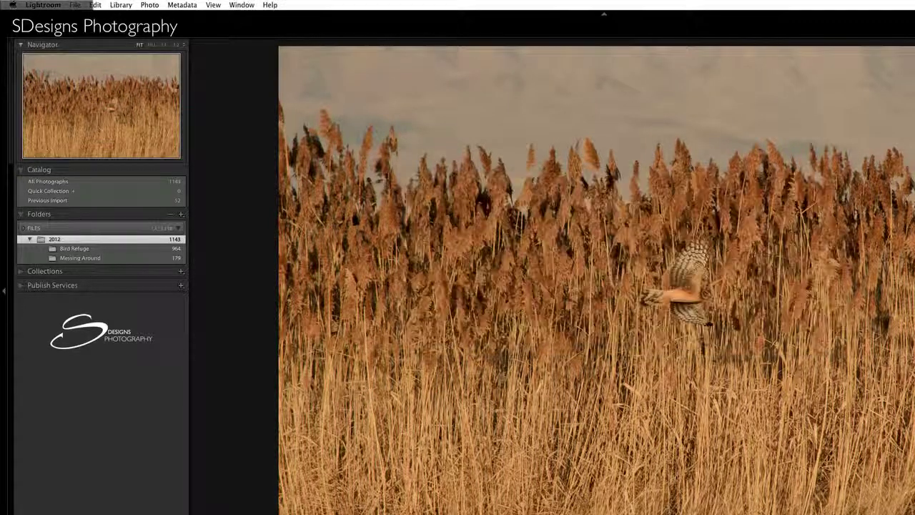
click(44, 5)
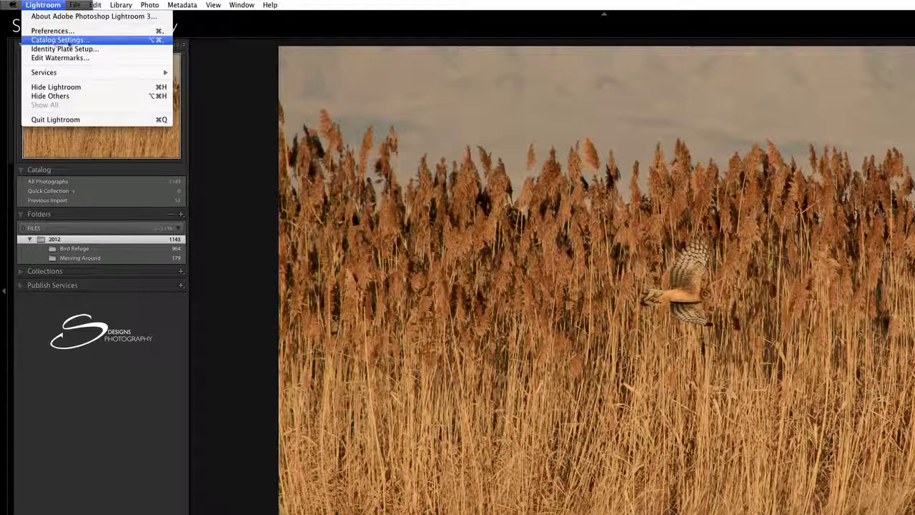
click(68, 47)
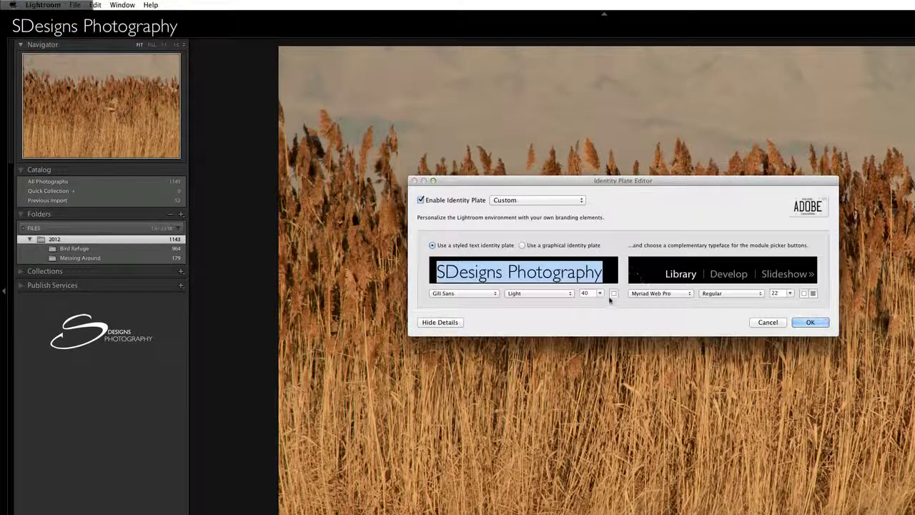
Try red, then cyan, as the identity plate text colour in the Colors picker.
click(613, 293)
click(693, 406)
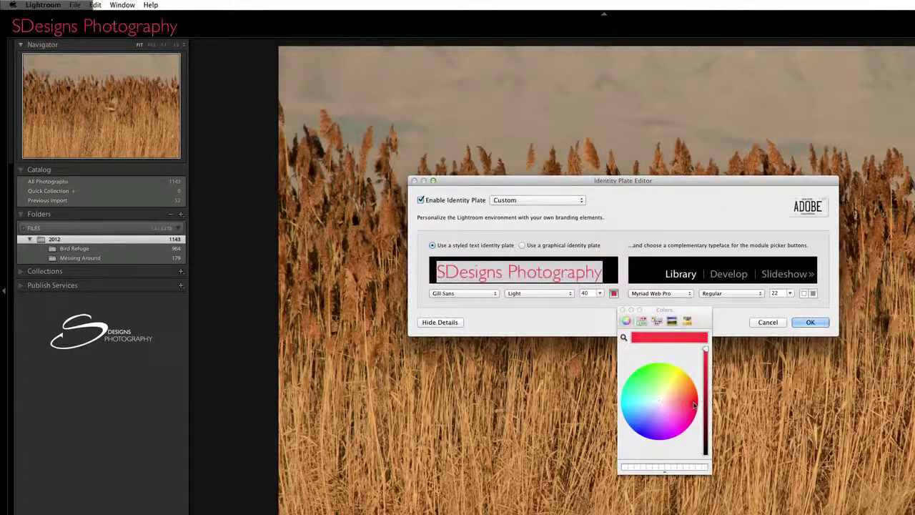
drag(697, 405, 658, 401)
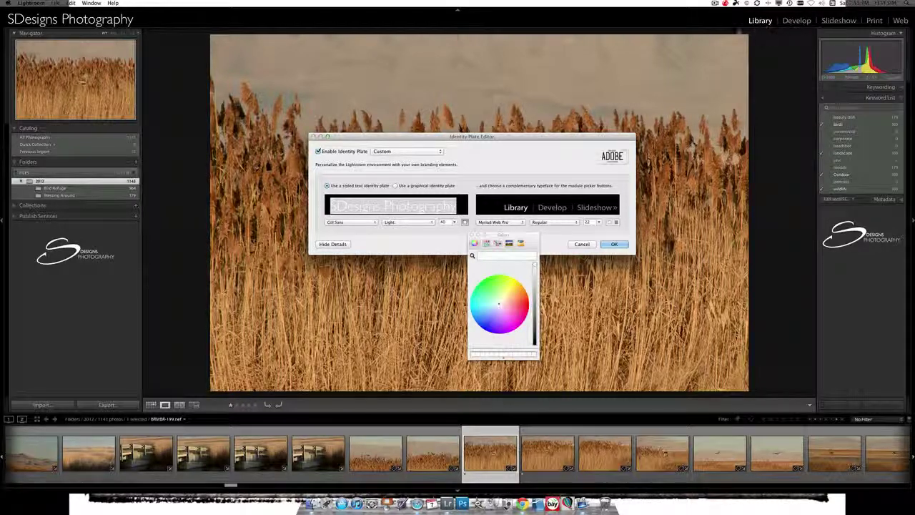
Set the module picker button font to Gill Sans Light.
click(504, 222)
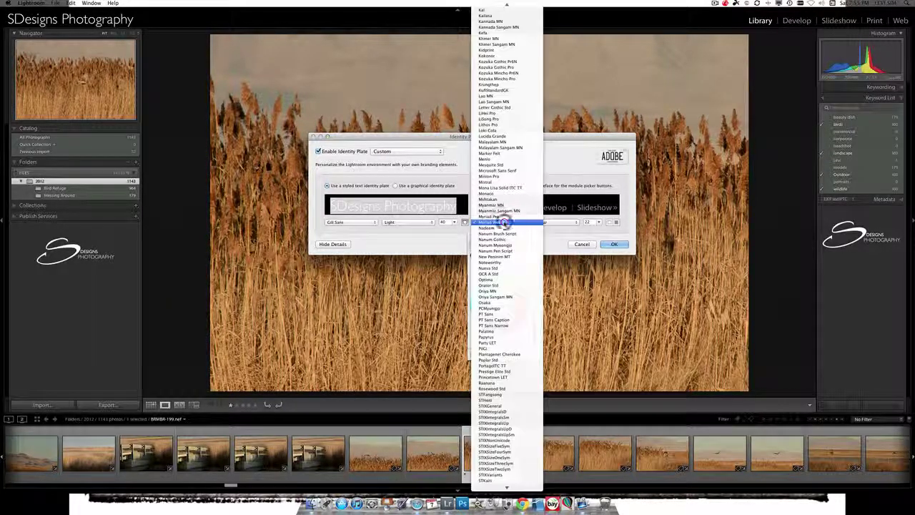
scroll(501, 203, up, 15)
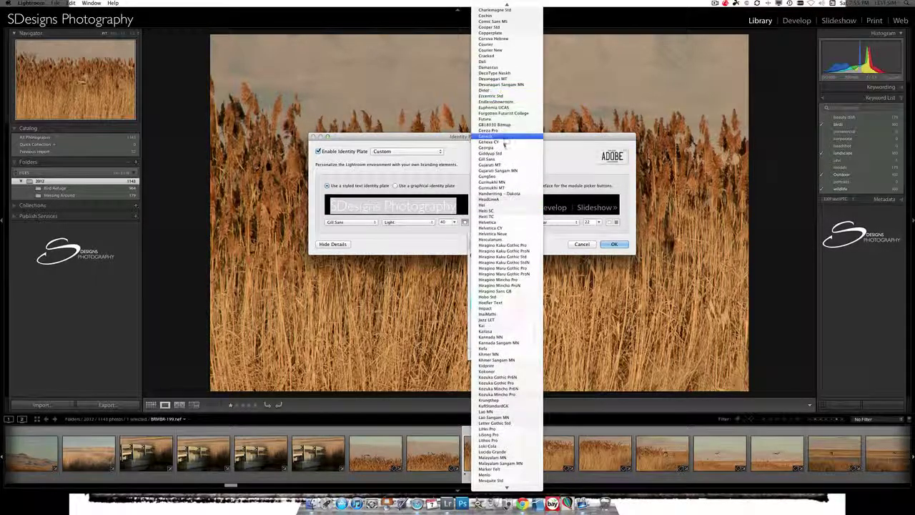
click(505, 159)
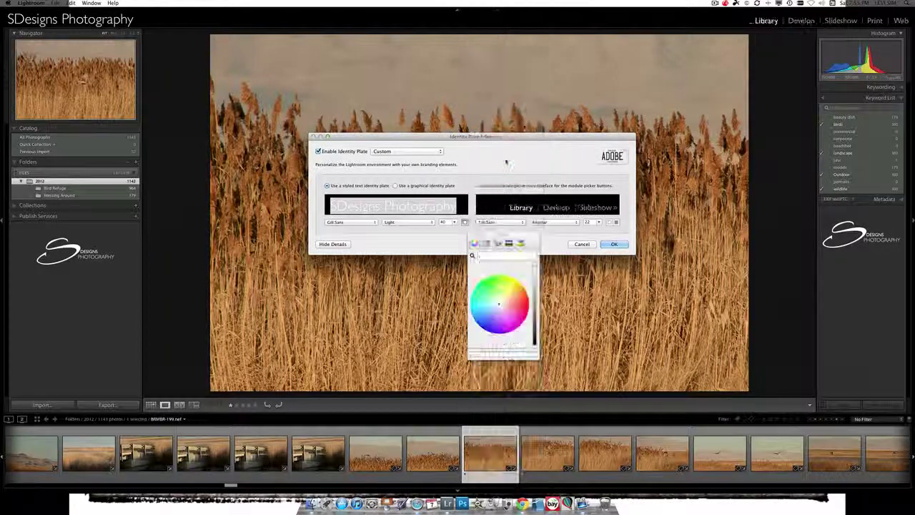
click(555, 221)
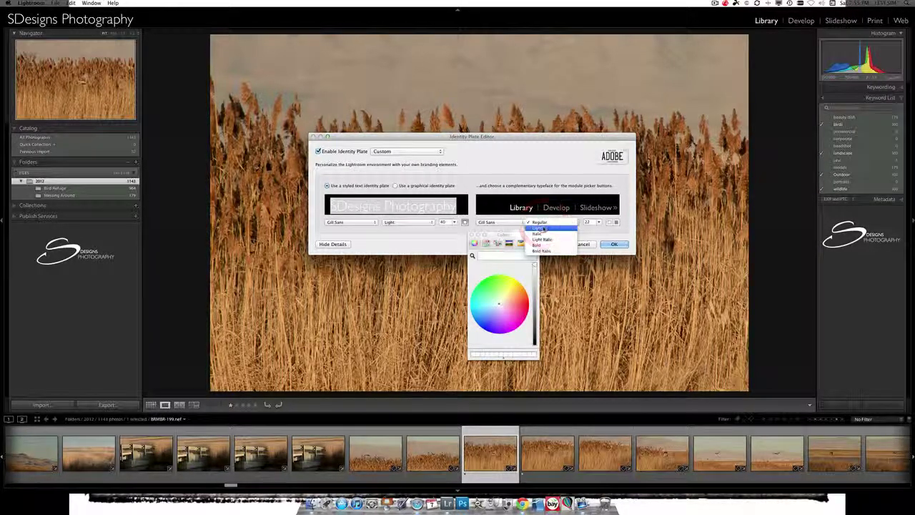
click(544, 226)
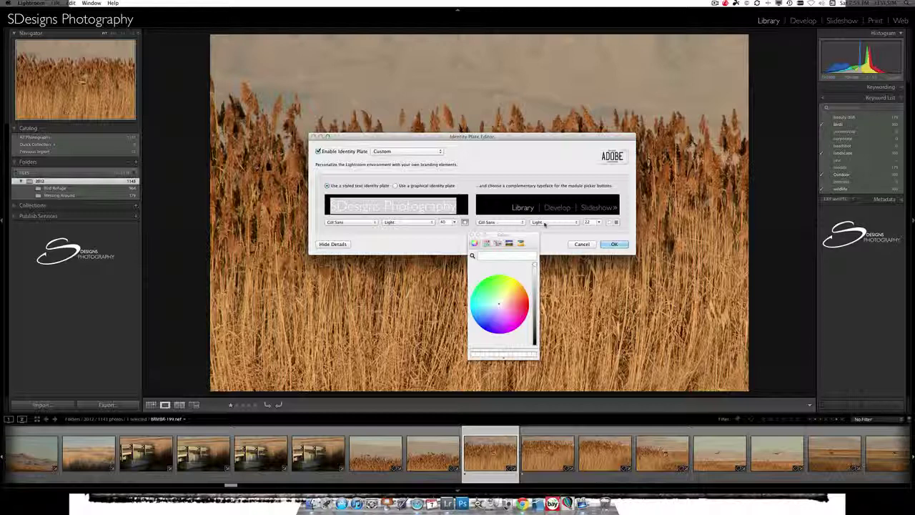
Confirm the Identity Plate Editor with OK to apply the plate and module fonts.
click(611, 244)
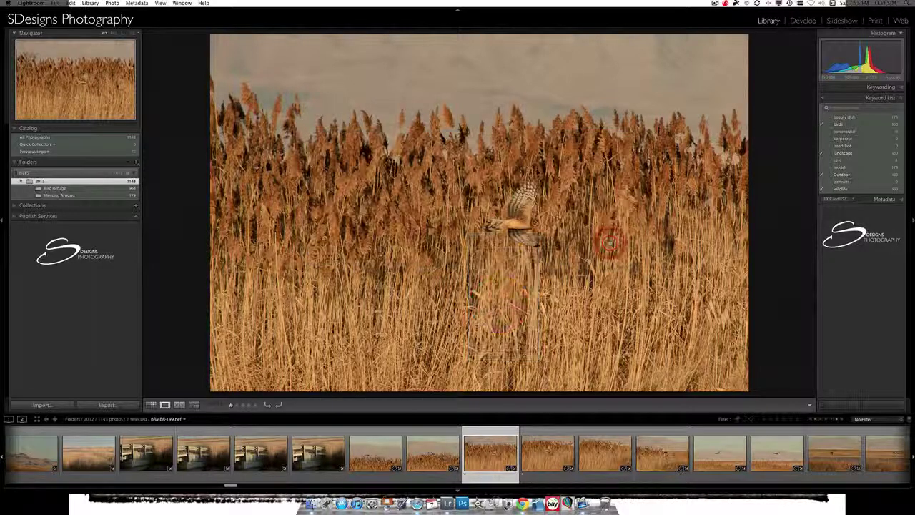